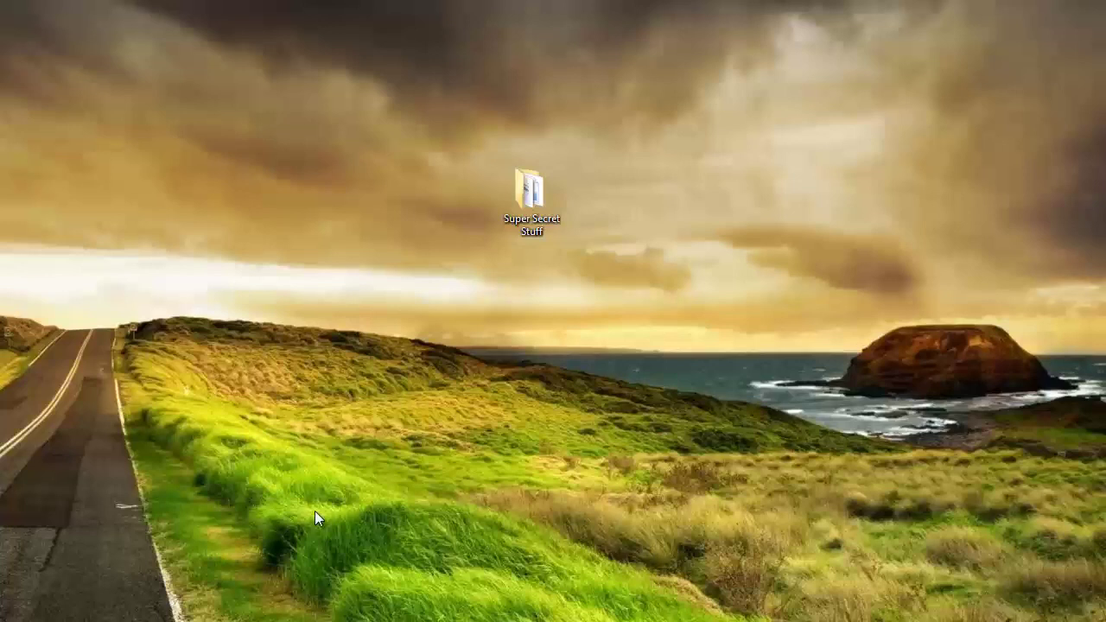
Open the desktop's Super Secret Stuff folder in Explorer to show its four files.
{"action": "double_click", "coordinate": [525, 188]}
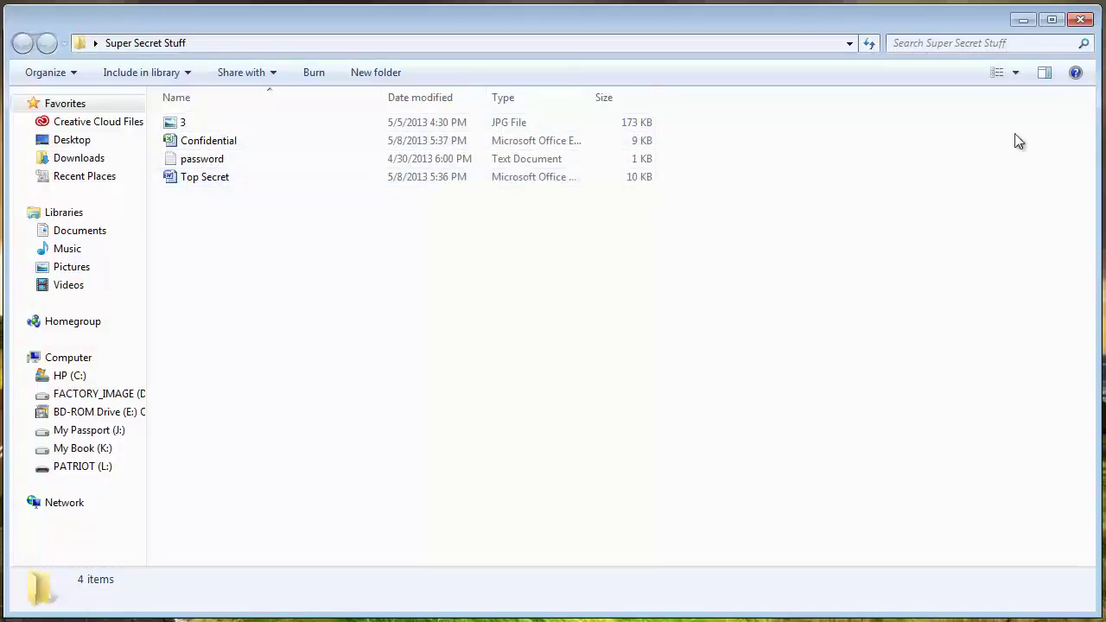
Minimise the folder, review the lockmyfolder.com Advanced Folder Encryption page, then minimise Chrome.
{"action": "left_click", "coordinate": [1020, 21]}
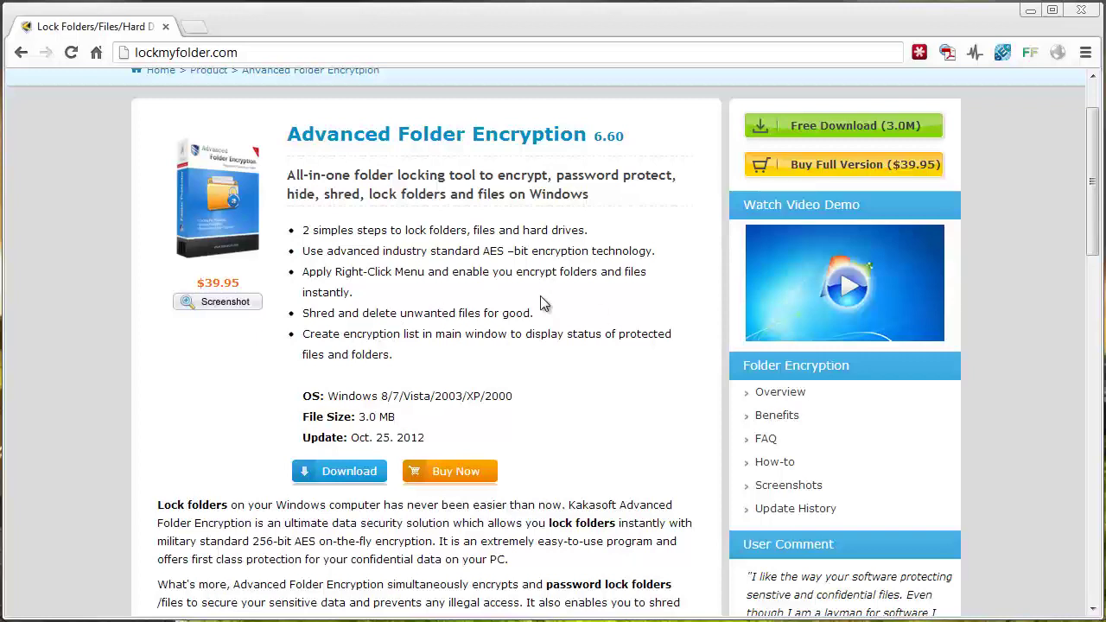
{"action": "left_click", "coordinate": [1031, 11]}
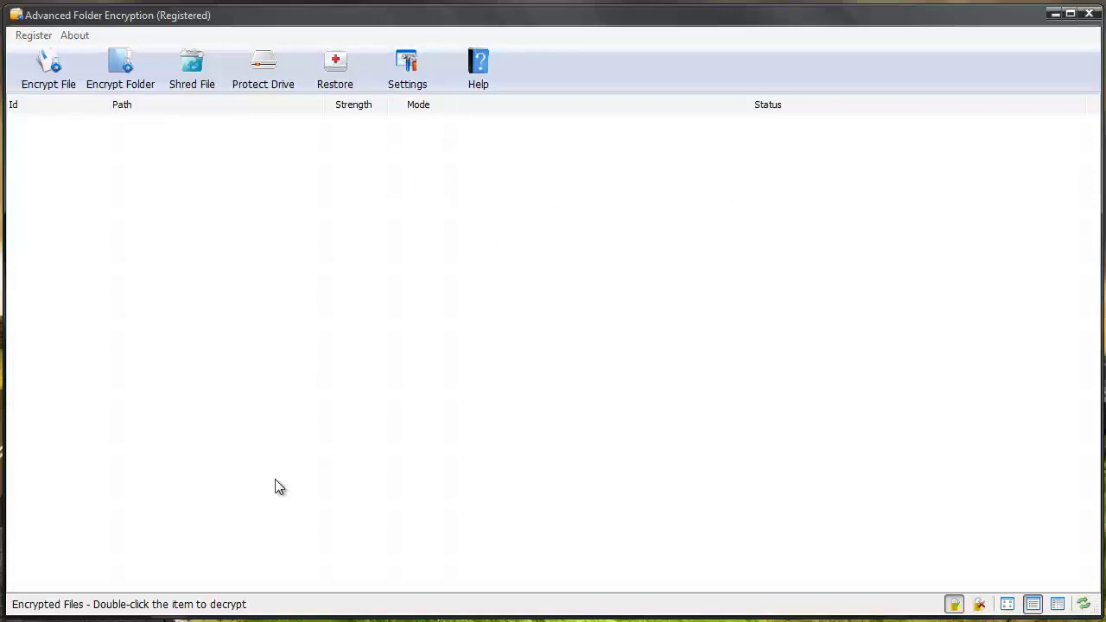
{"action": "left_click", "coordinate": [55, 69]}
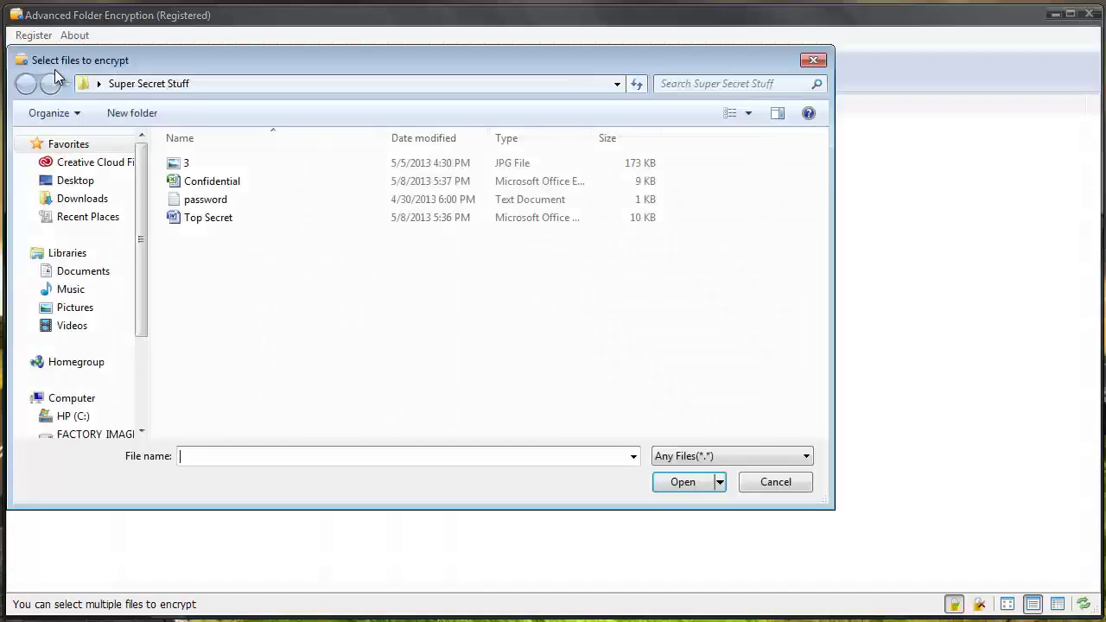
{"action": "left_click", "coordinate": [812, 61]}
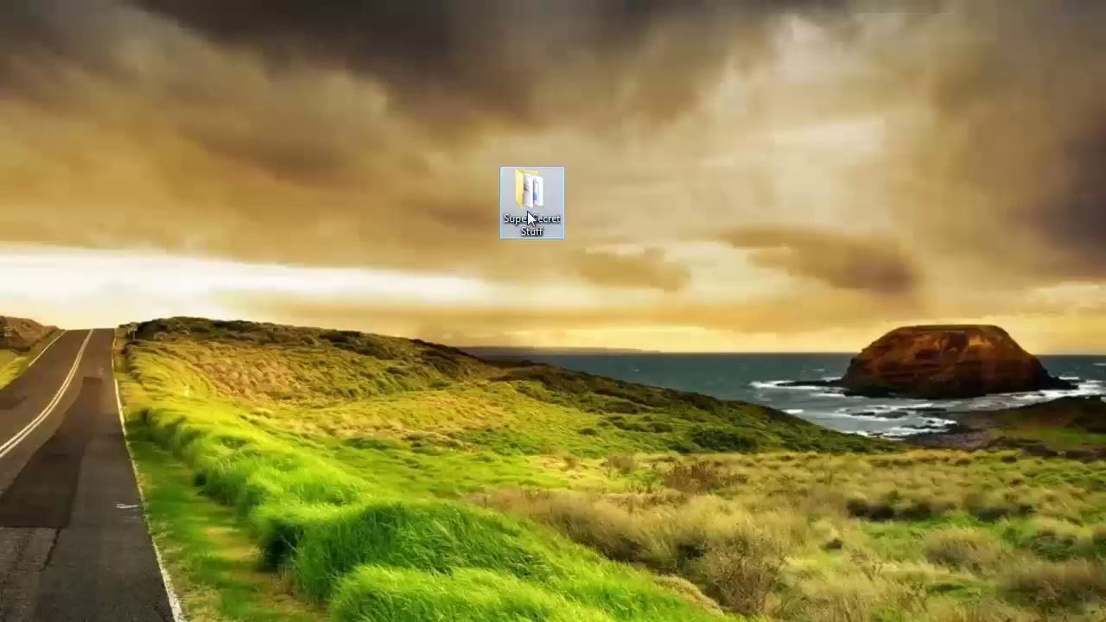
Open Super Secret Stuff and choose Encrypt(E) from the Confidential spreadsheet's context menu.
{"action": "double_click", "coordinate": [531, 218]}
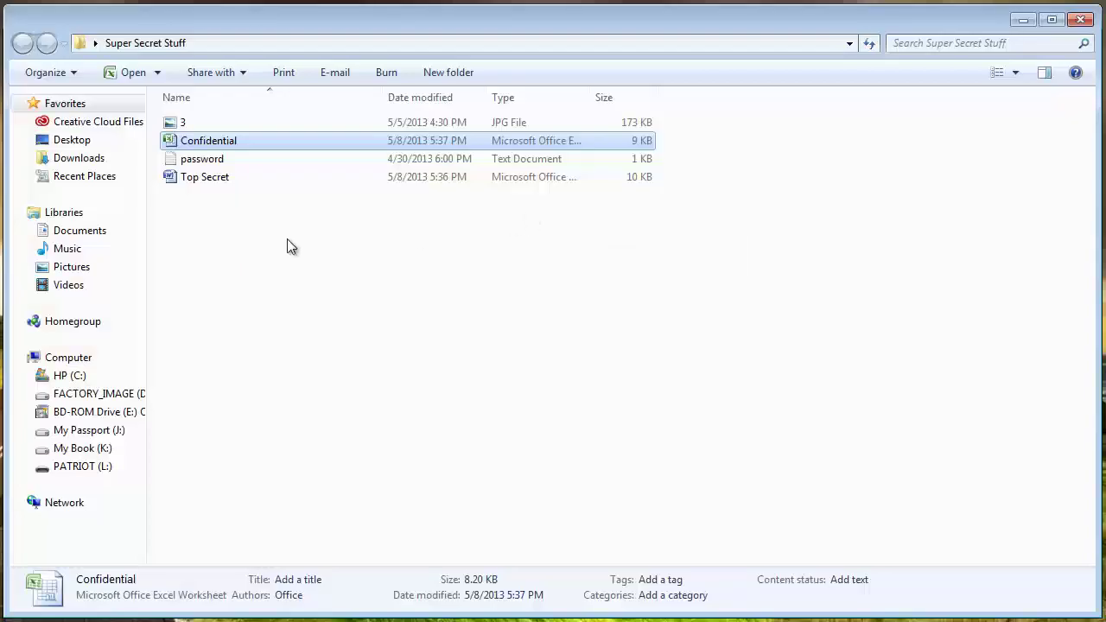
{"action": "right_click", "coordinate": [221, 149]}
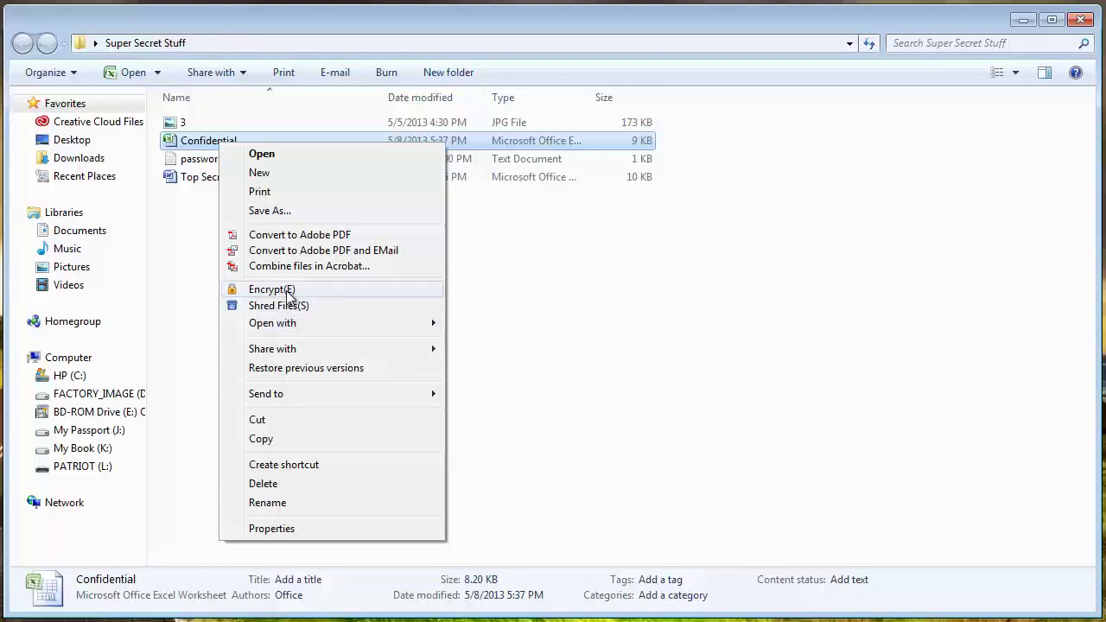
{"action": "left_click", "coordinate": [283, 290]}
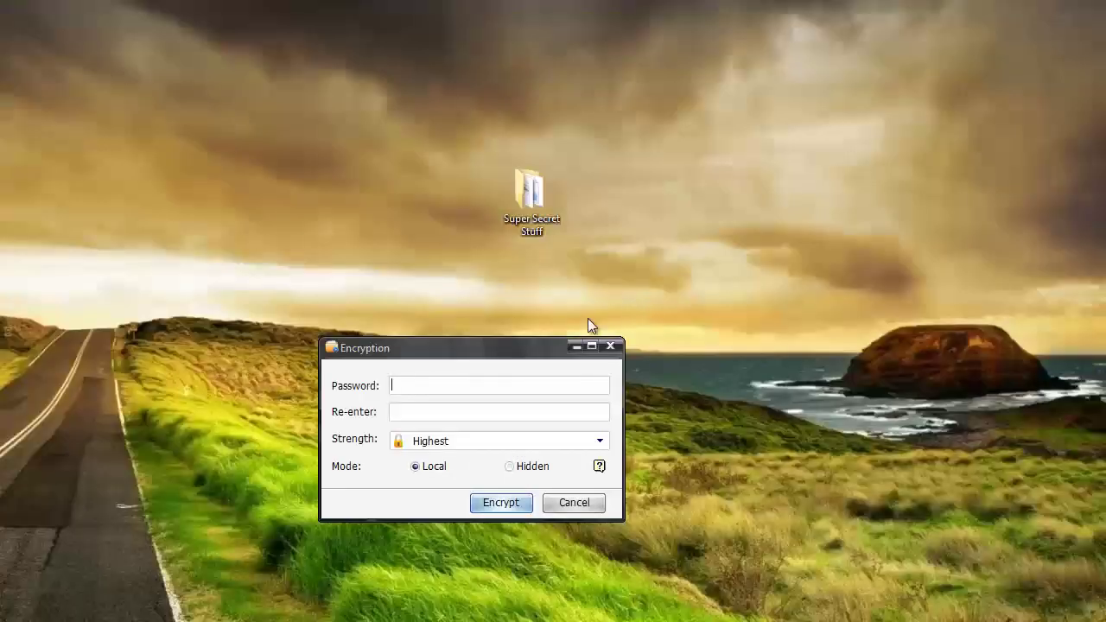
Encrypt Confidential with a matching entered password, Highest strength and Local mode.
{"action": "left_click_drag", "start_coordinate": [543, 348], "coordinate": [564, 169]}
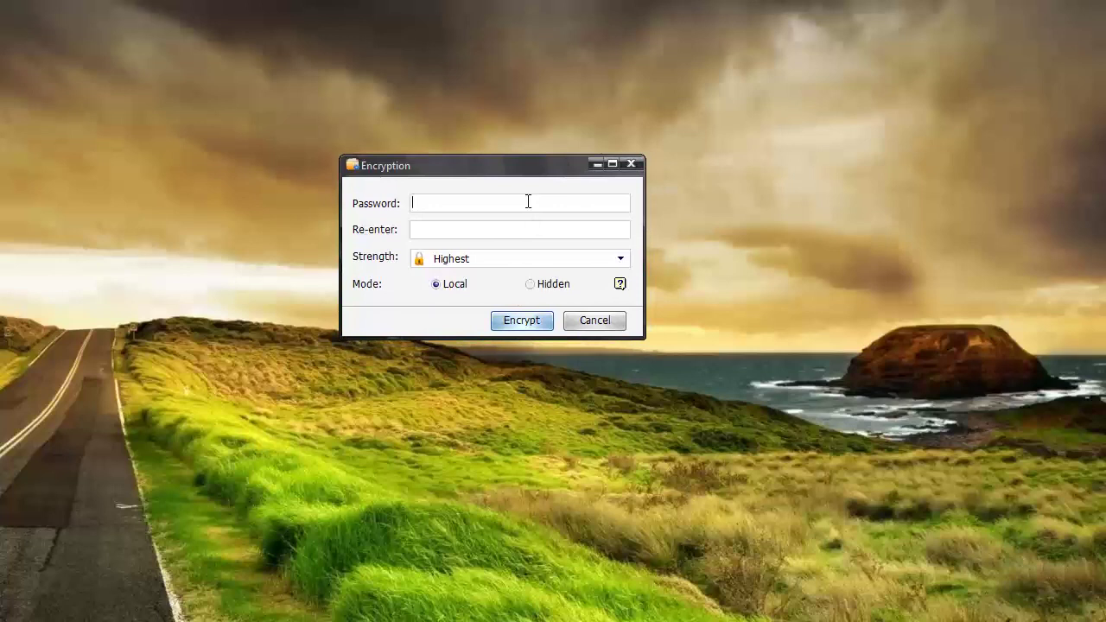
{"action": "left_click", "coordinate": [528, 201]}
{"action": "key", "text": "Tab"}
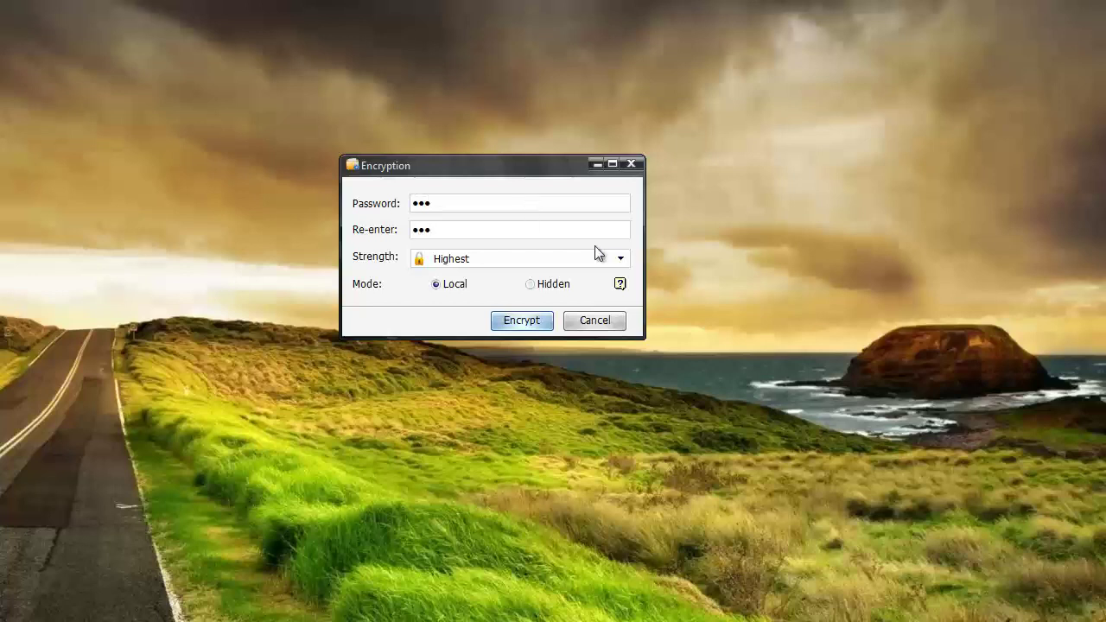
{"action": "left_click", "coordinate": [620, 259]}
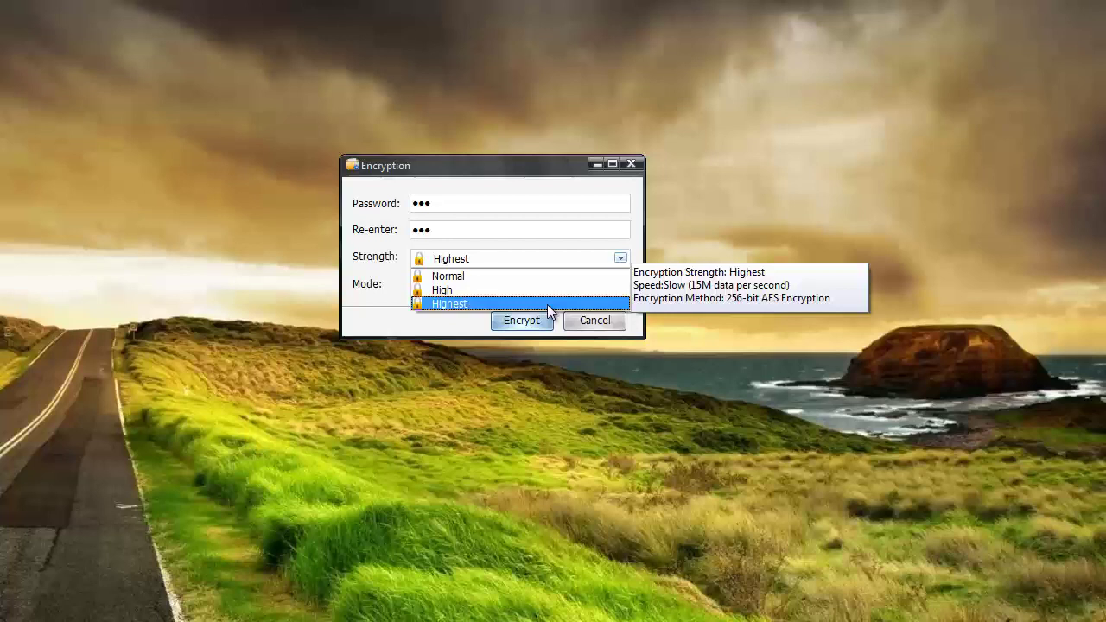
{"action": "left_click", "coordinate": [398, 309]}
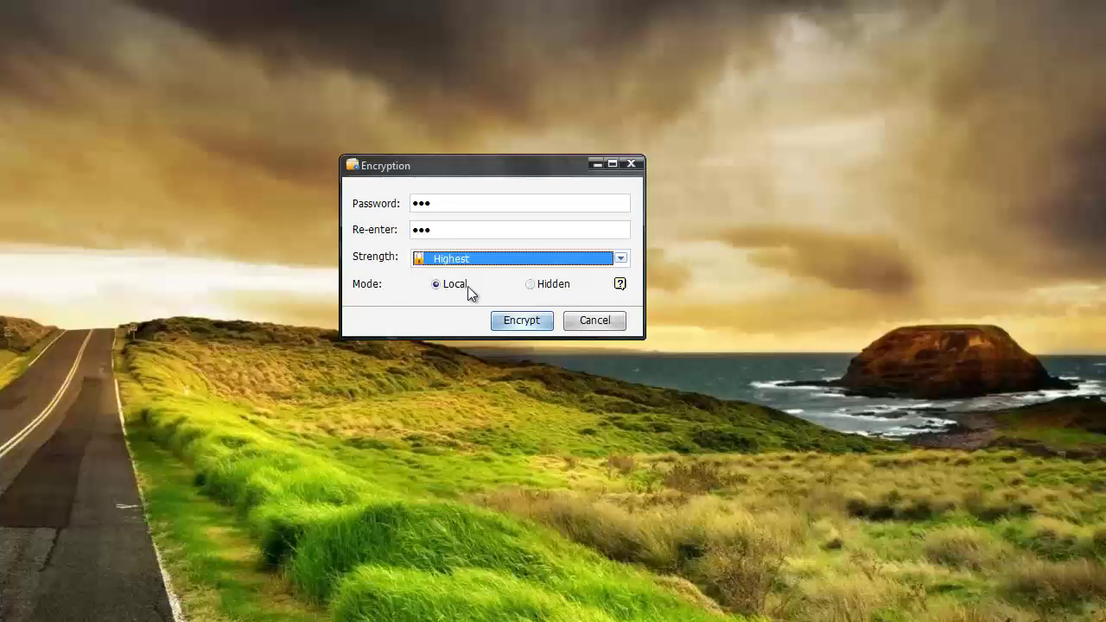
{"action": "left_click", "coordinate": [521, 320]}
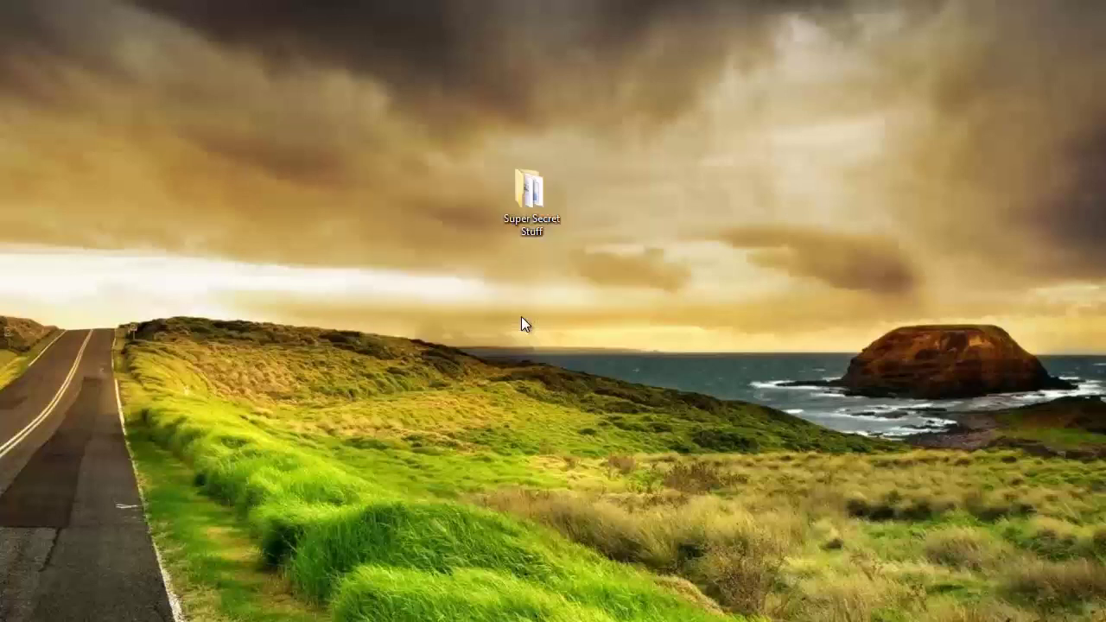
Reopen Super Secret Stuff and open encrypted Confidential.xlsx to bring up its Decryption prompt.
{"action": "double_click", "coordinate": [534, 200]}
{"action": "left_click", "coordinate": [234, 140]}
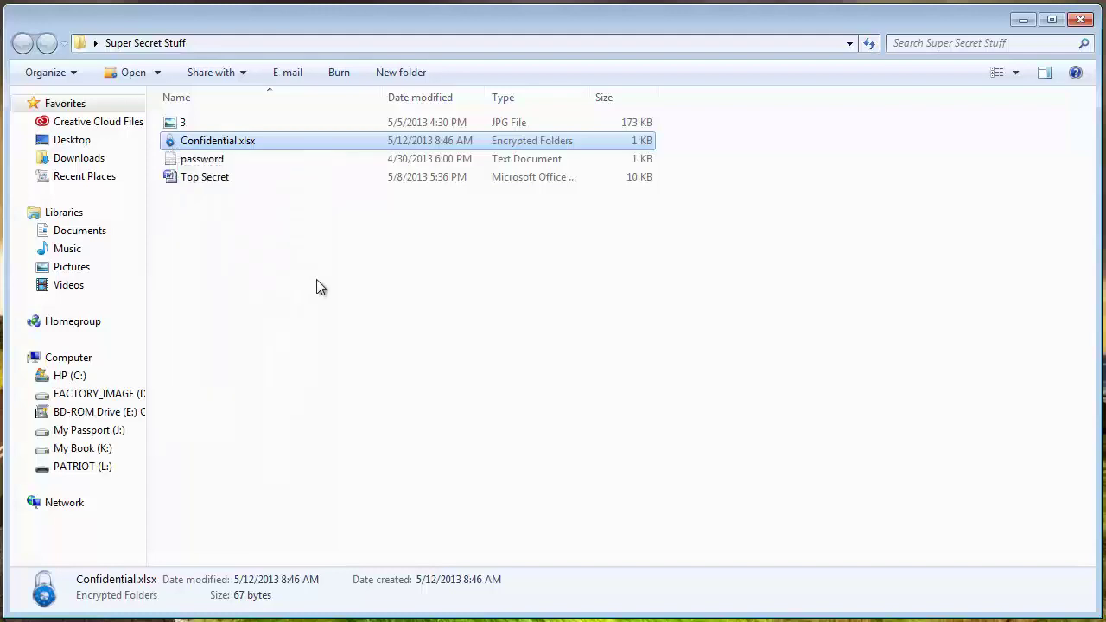
{"action": "double_click", "coordinate": [238, 142]}
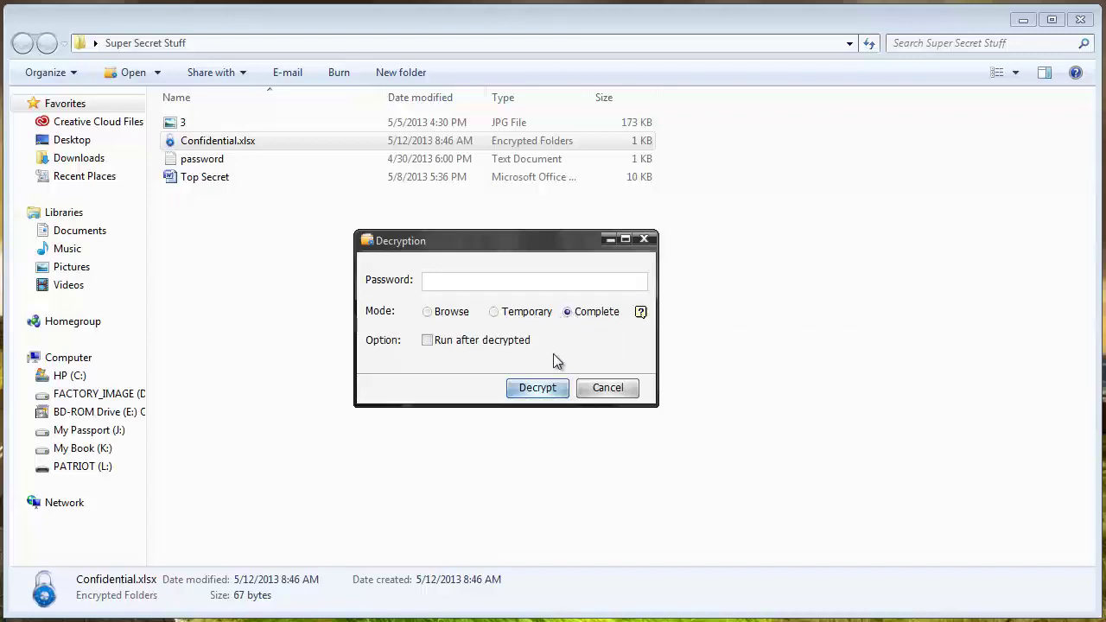
Enter the password, decrypt Confidential back to an Excel worksheet, and minimise the folder.
{"action": "left_click", "coordinate": [536, 390]}
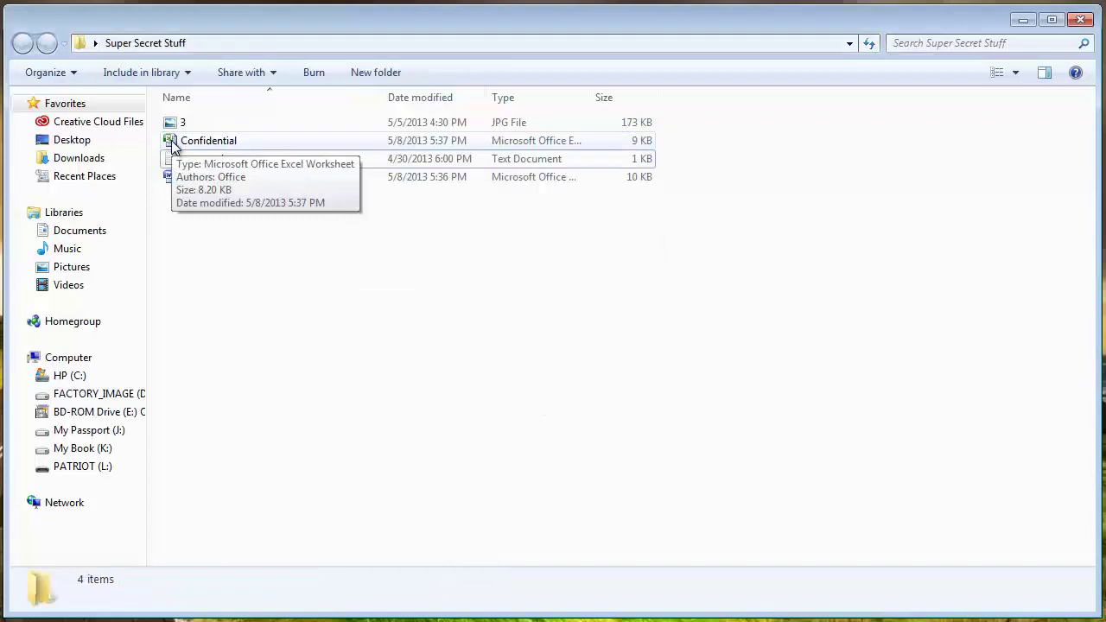
{"action": "left_click", "coordinate": [1023, 19]}
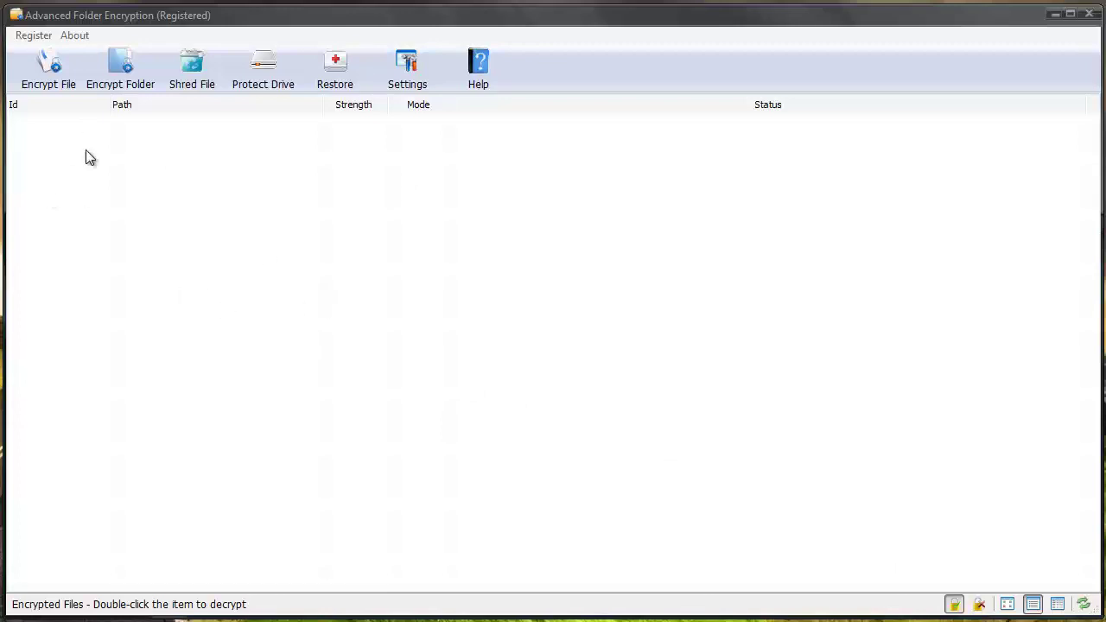
Add 3.jpg via Encrypt File and encrypt it with a password, Highest strength, Hidden mode.
{"action": "left_click", "coordinate": [50, 72]}
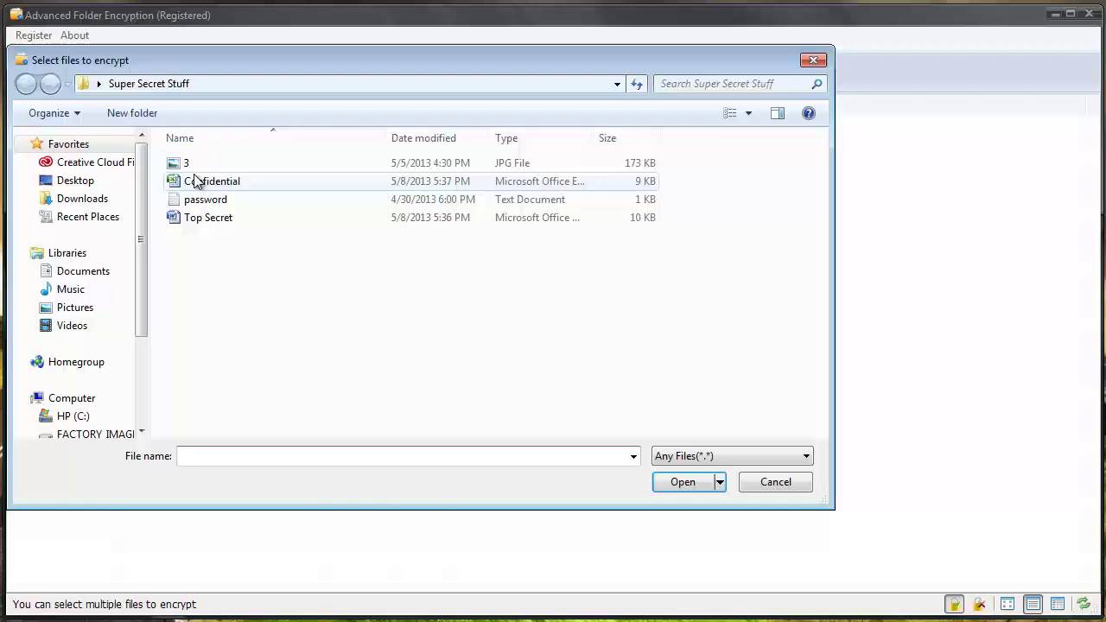
{"action": "left_click", "coordinate": [188, 164]}
{"action": "left_click", "coordinate": [682, 482]}
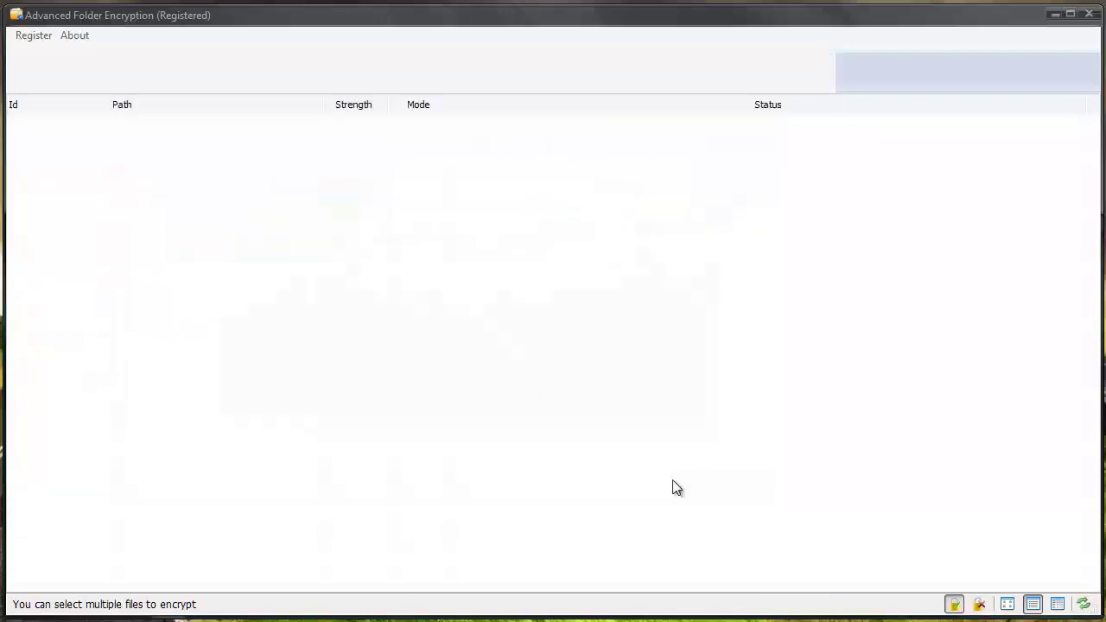
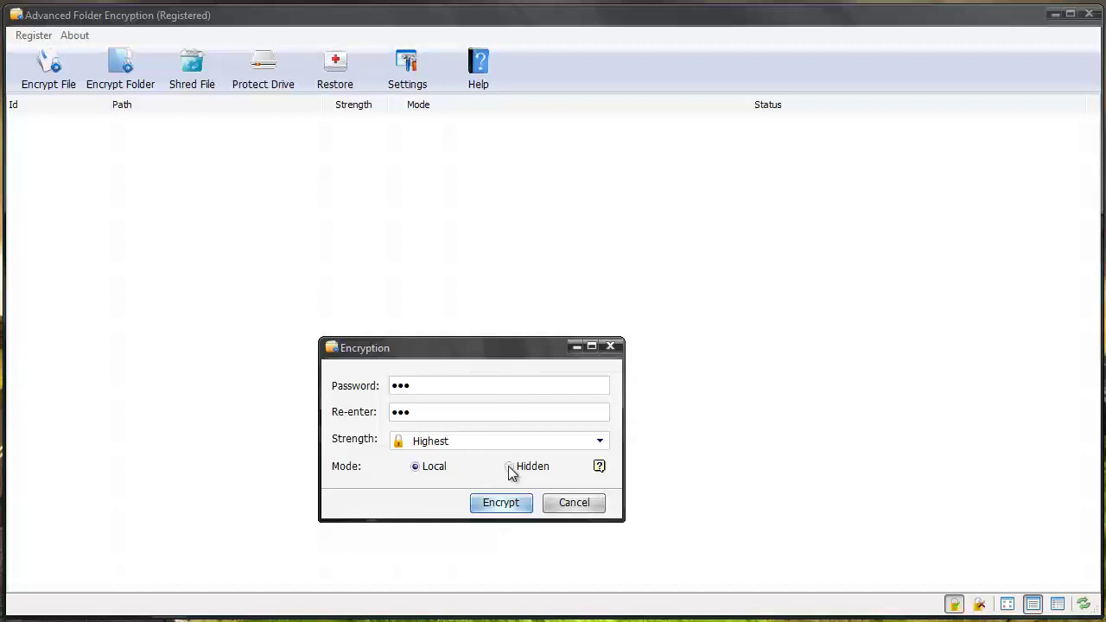
{"action": "left_click", "coordinate": [510, 468]}
{"action": "left_click", "coordinate": [510, 503]}
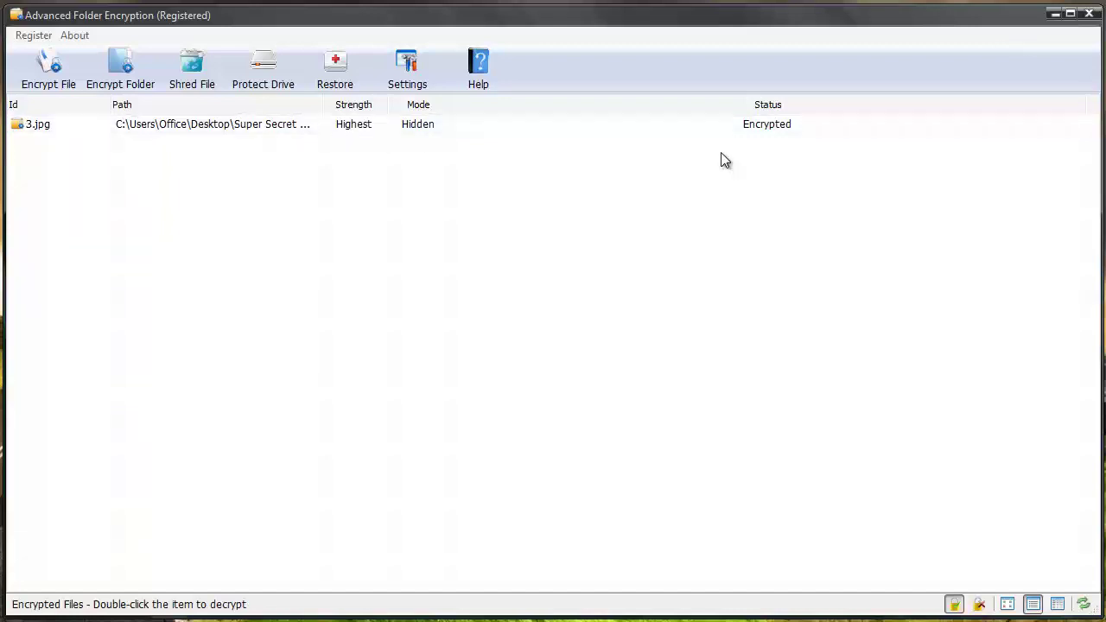
Open Super Secret Stuff, then decrypt 3.jpg from the app's right-click menu with its password.
{"action": "left_click", "coordinate": [1055, 13]}
{"action": "double_click", "coordinate": [509, 190]}
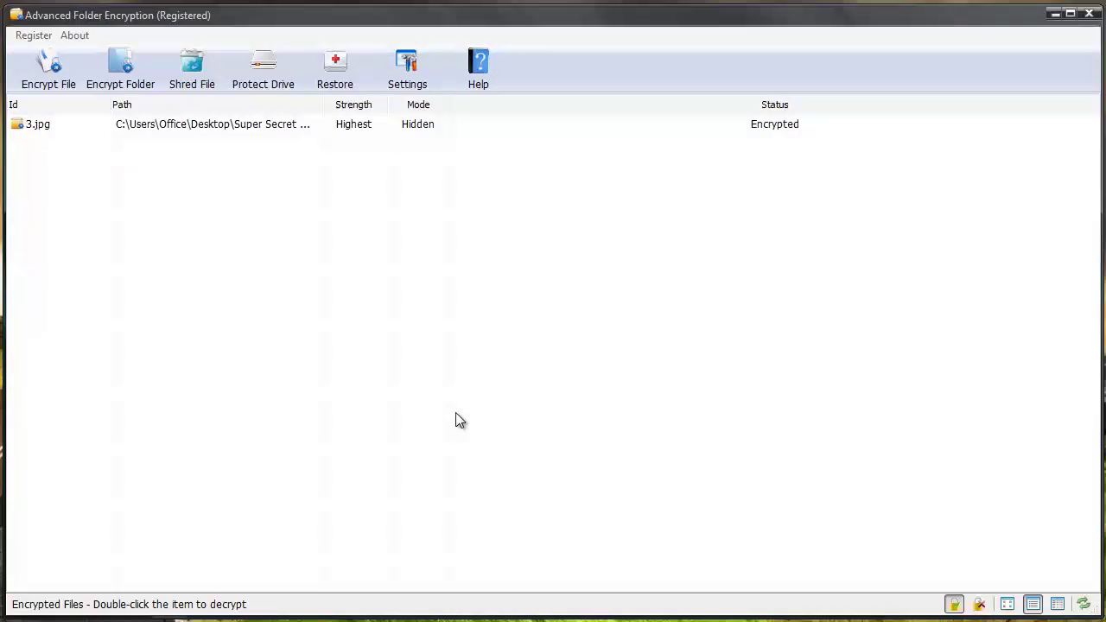
{"action": "right_click", "coordinate": [84, 123]}
{"action": "left_click", "coordinate": [102, 134]}
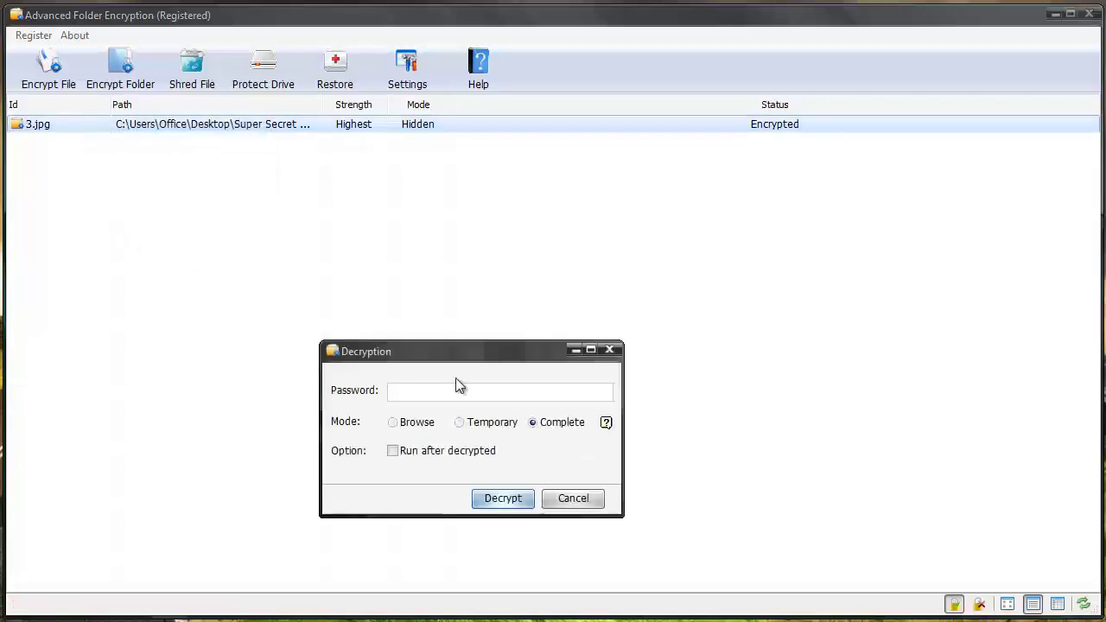
{"action": "left_click", "coordinate": [510, 497]}
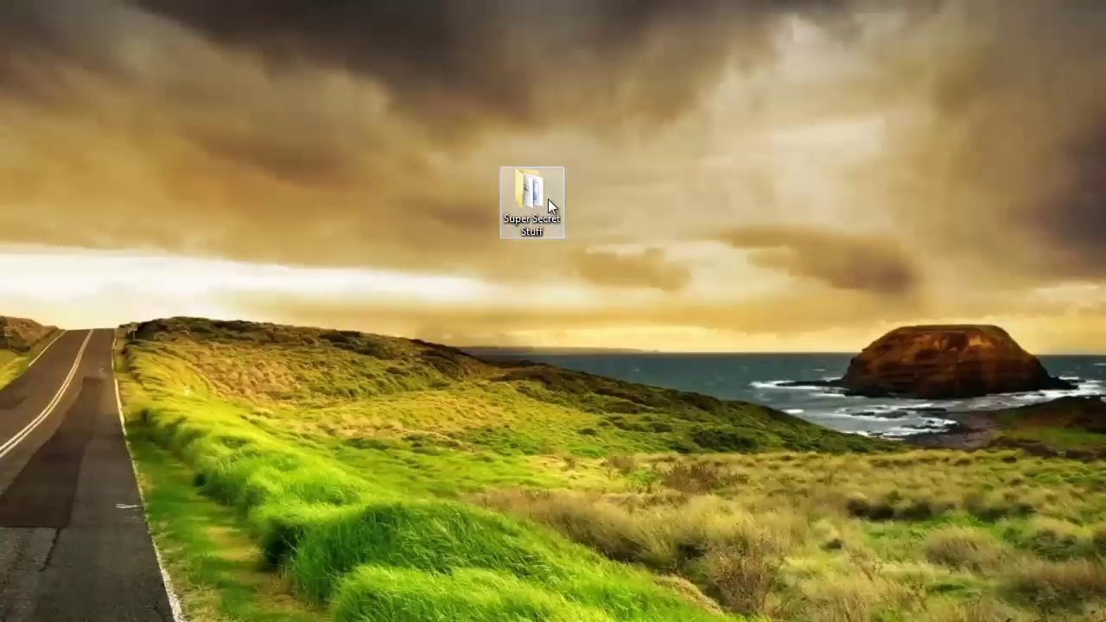
Reopen Super Secret Stuff to confirm 3 is an ordinary JPG again, then minimise it.
{"action": "double_click", "coordinate": [548, 201]}
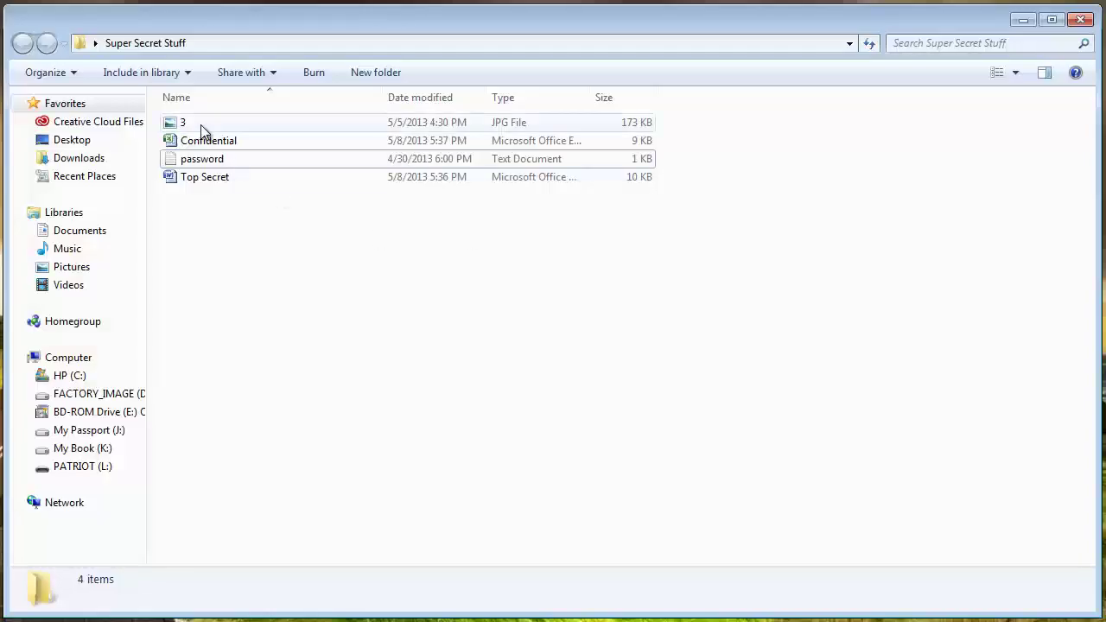
{"action": "left_click", "coordinate": [1022, 18]}
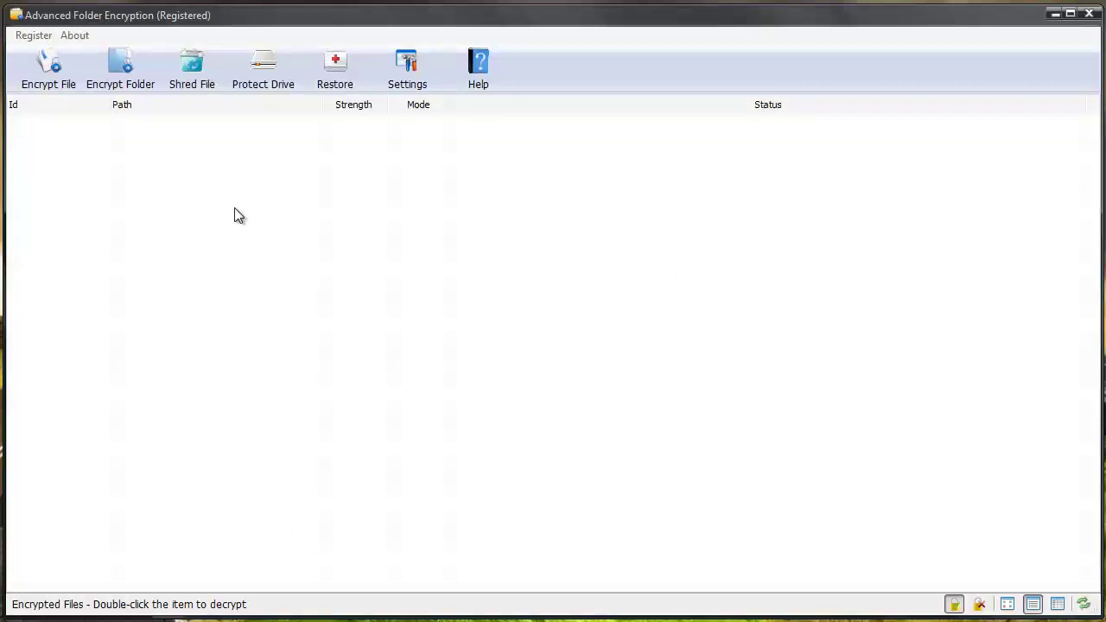
{"action": "left_click", "coordinate": [398, 78]}
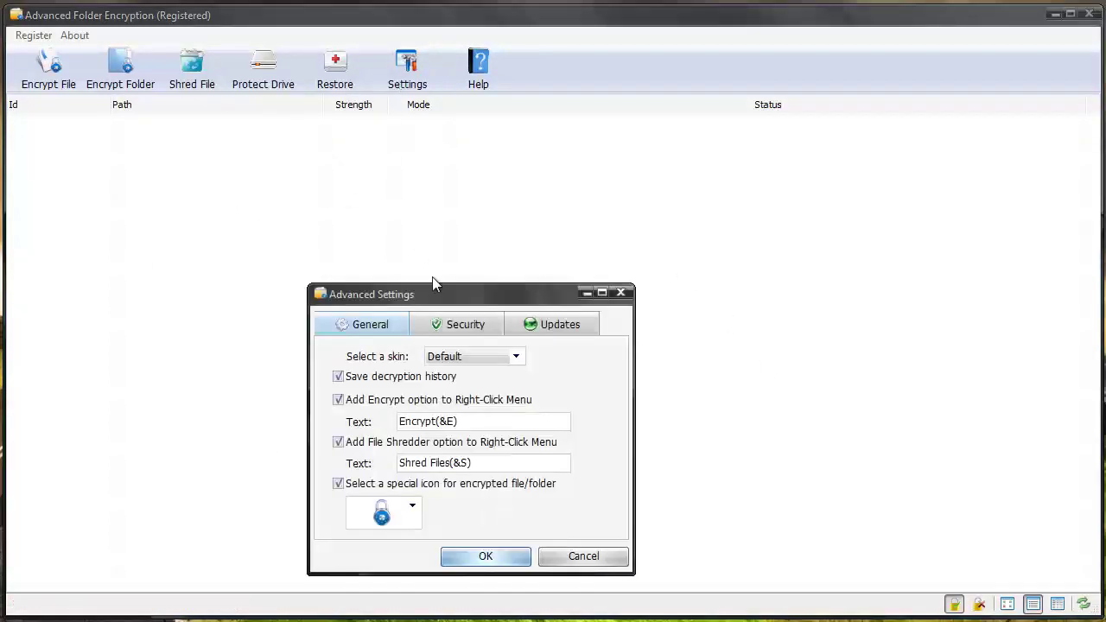
{"action": "left_click", "coordinate": [440, 336]}
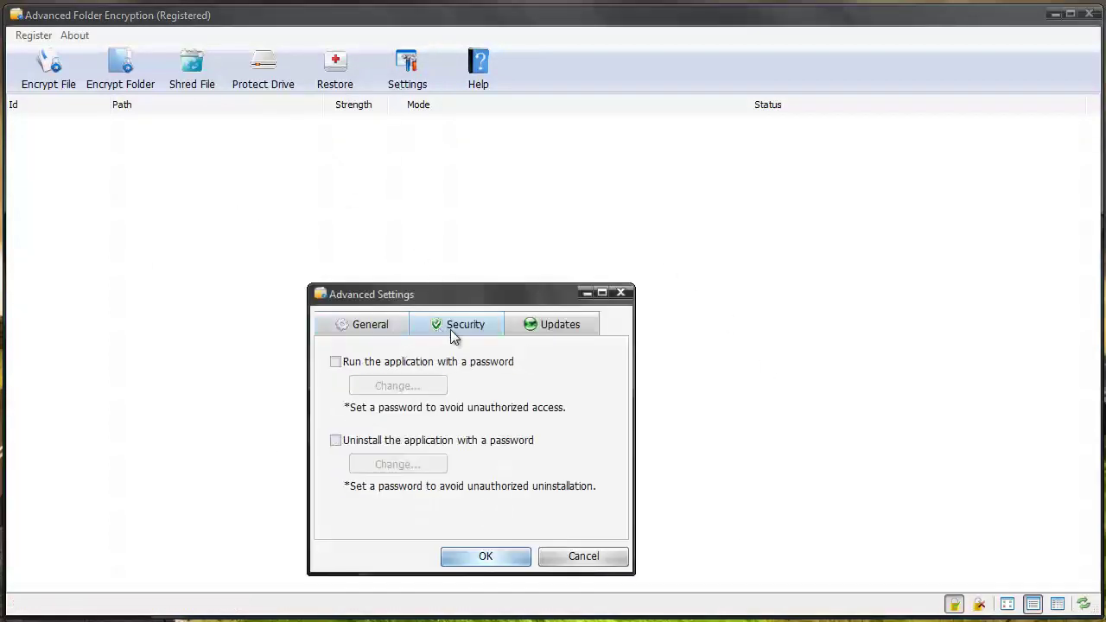
{"action": "left_click", "coordinate": [338, 362]}
{"action": "left_click_drag", "start_coordinate": [421, 357], "coordinate": [424, 364]}
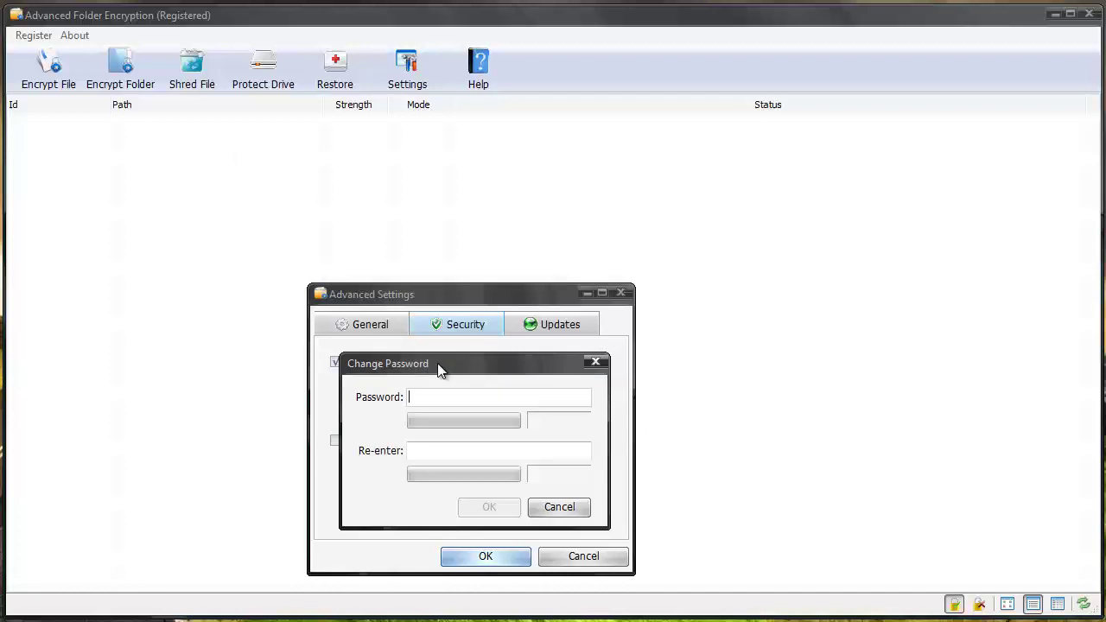
{"action": "left_click", "coordinate": [594, 363]}
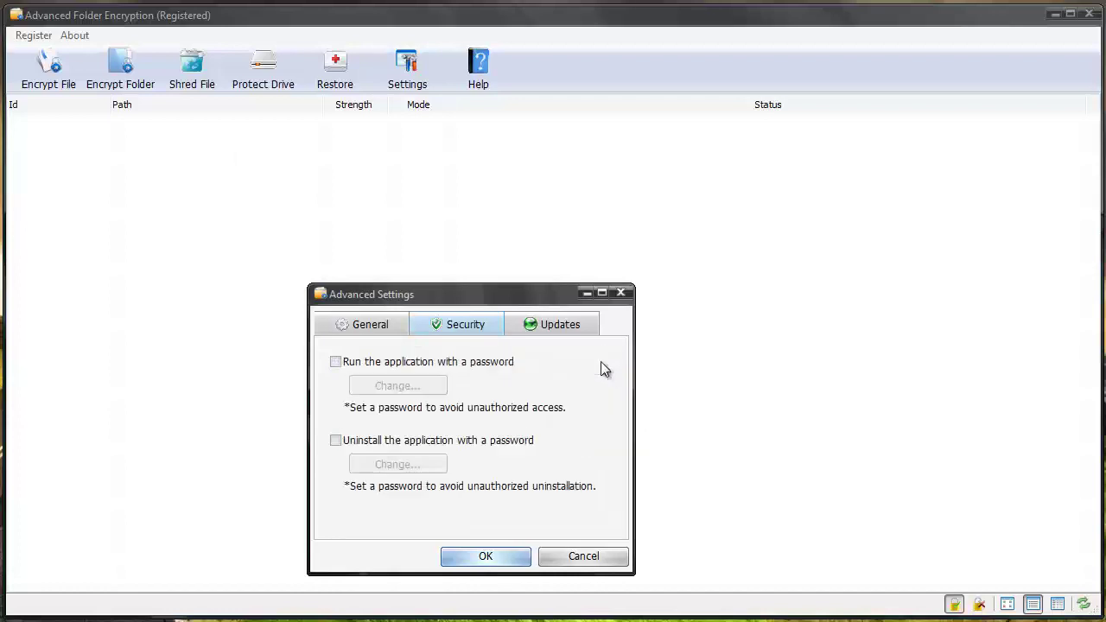
{"action": "left_click", "coordinate": [367, 324]}
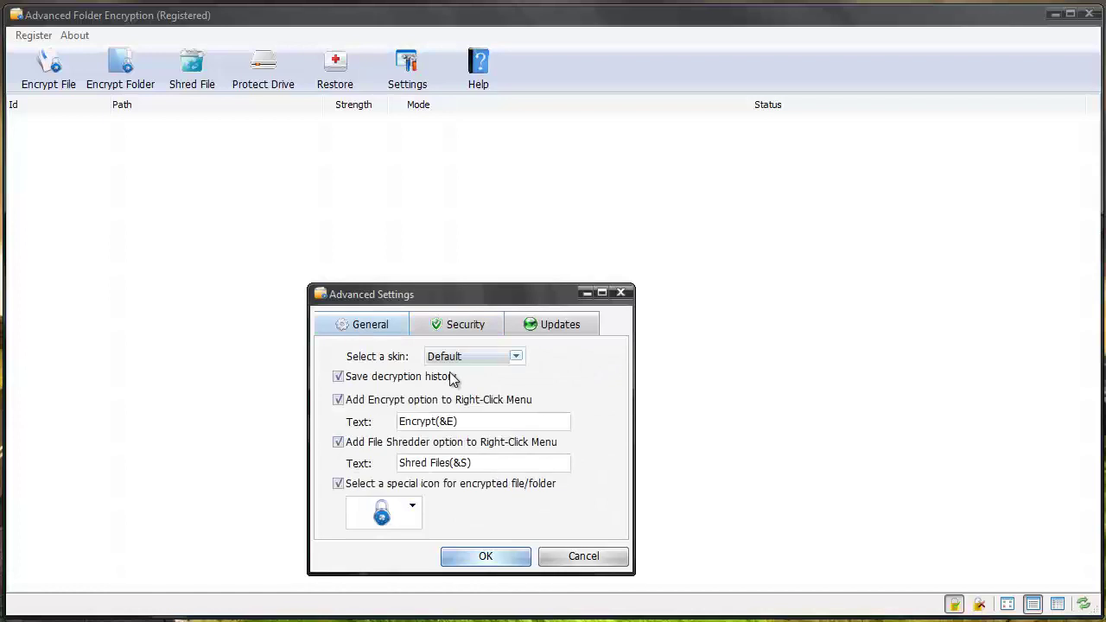
{"action": "left_click", "coordinate": [516, 361]}
{"action": "left_click", "coordinate": [563, 380]}
{"action": "left_click", "coordinate": [415, 505]}
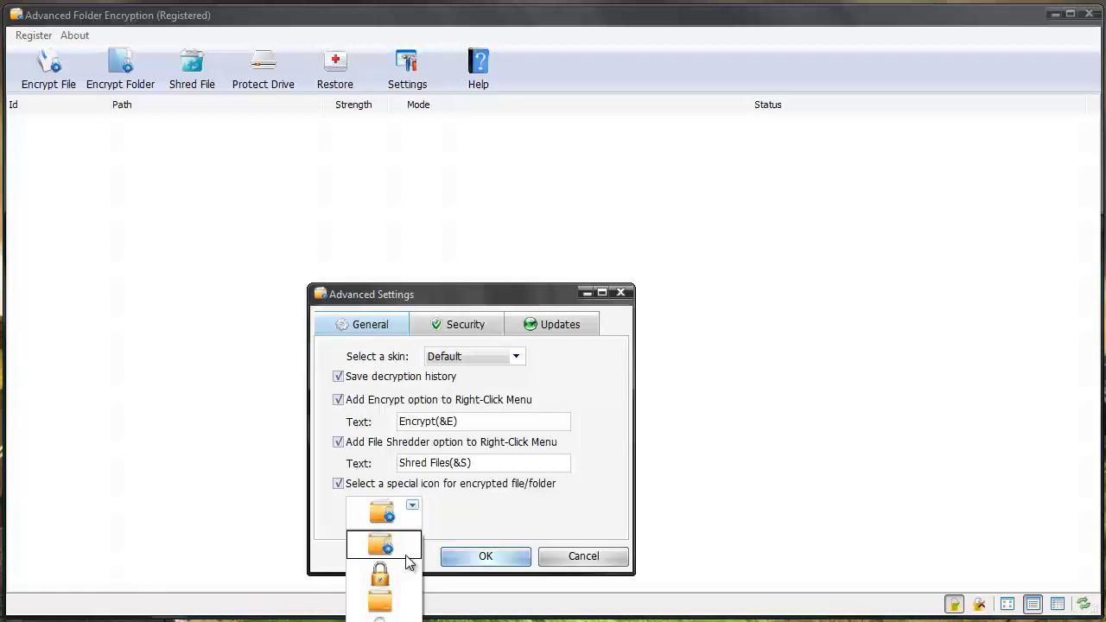
{"action": "left_click", "coordinate": [448, 509]}
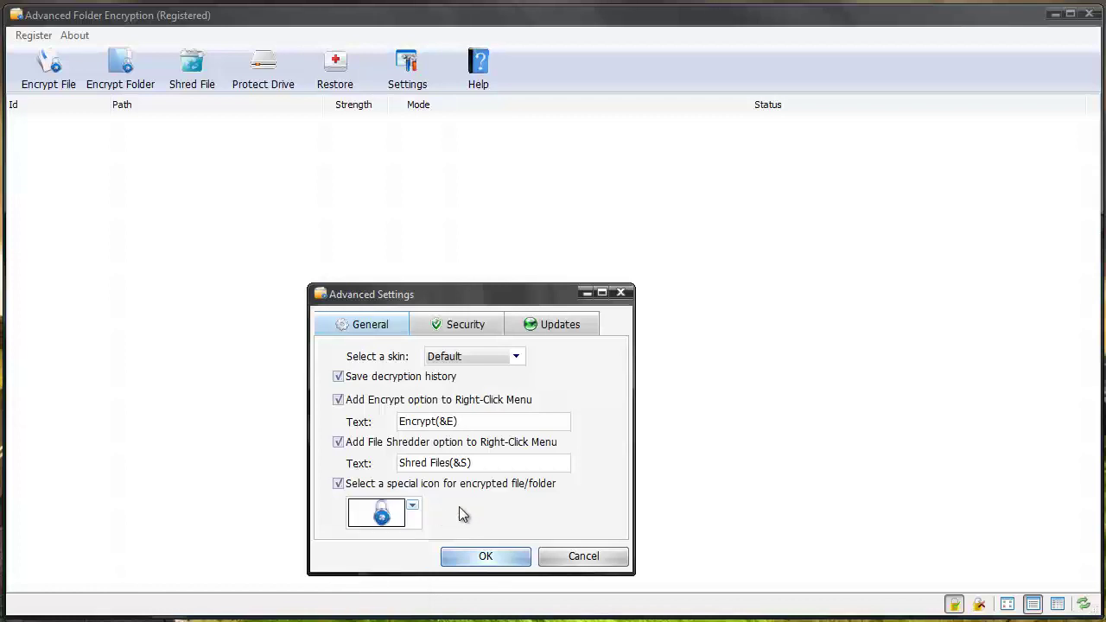
{"action": "left_click", "coordinate": [479, 558]}
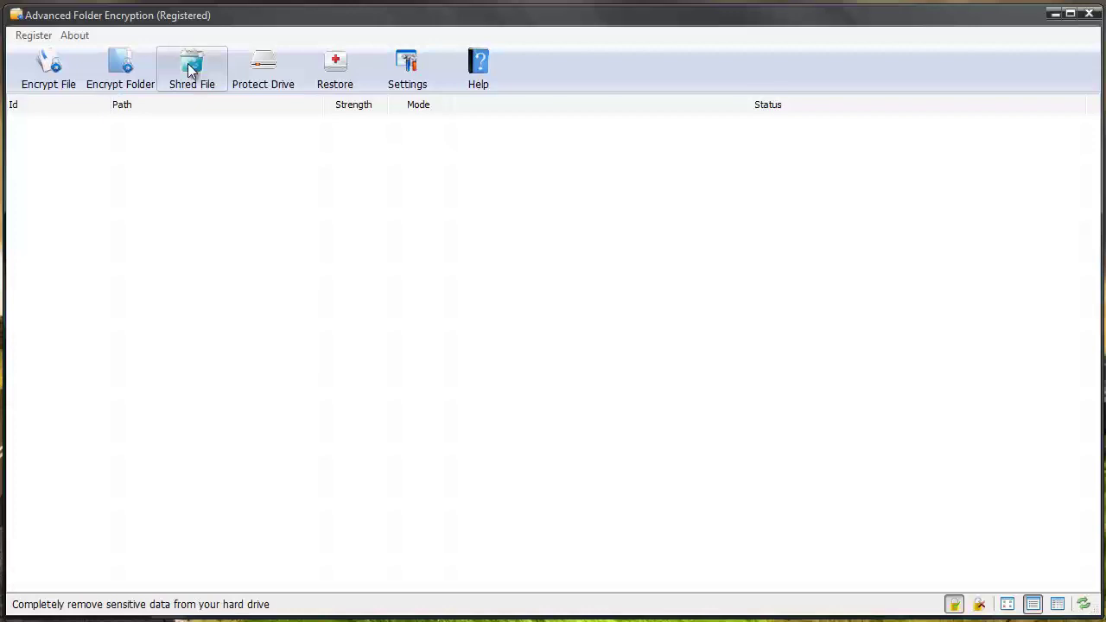
{"action": "left_click", "coordinate": [285, 66]}
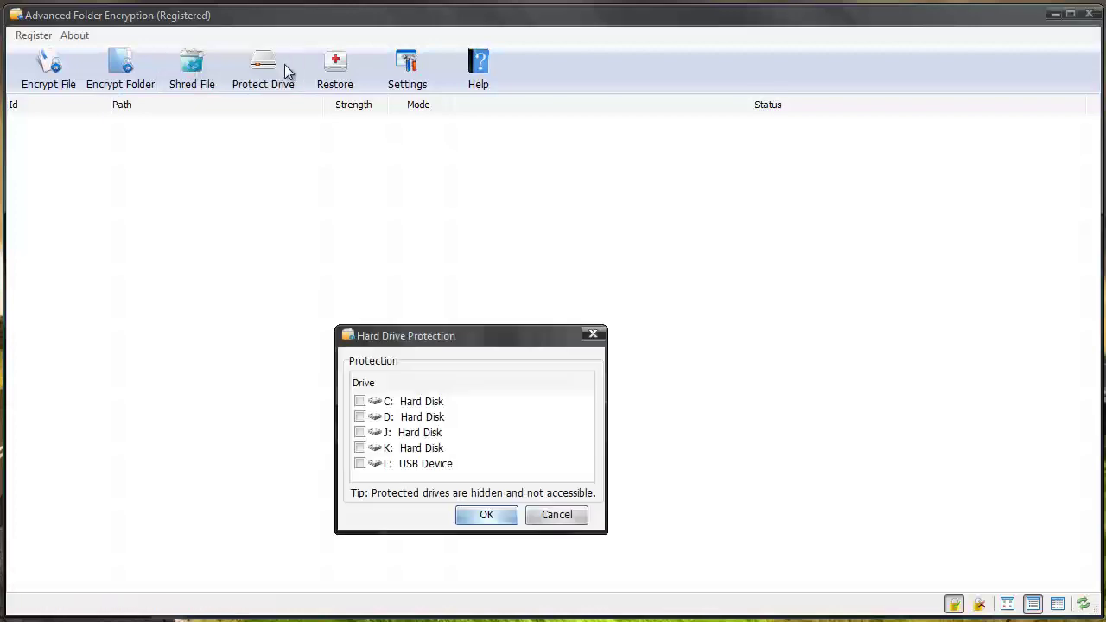
{"action": "left_click_drag", "start_coordinate": [420, 342], "coordinate": [442, 210]}
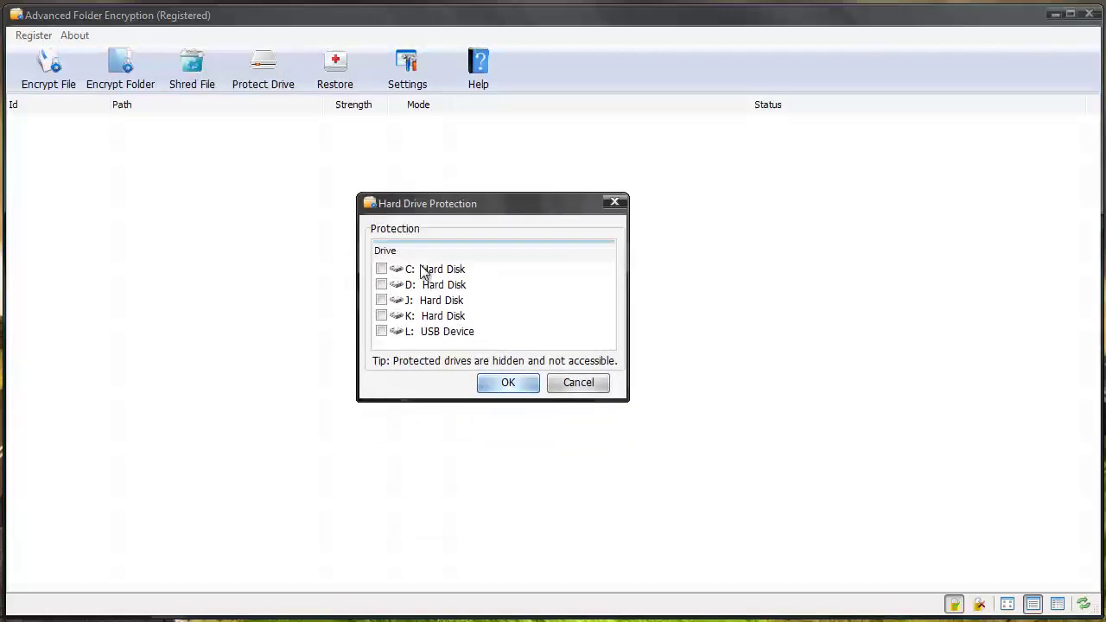
{"action": "left_click", "coordinate": [382, 270]}
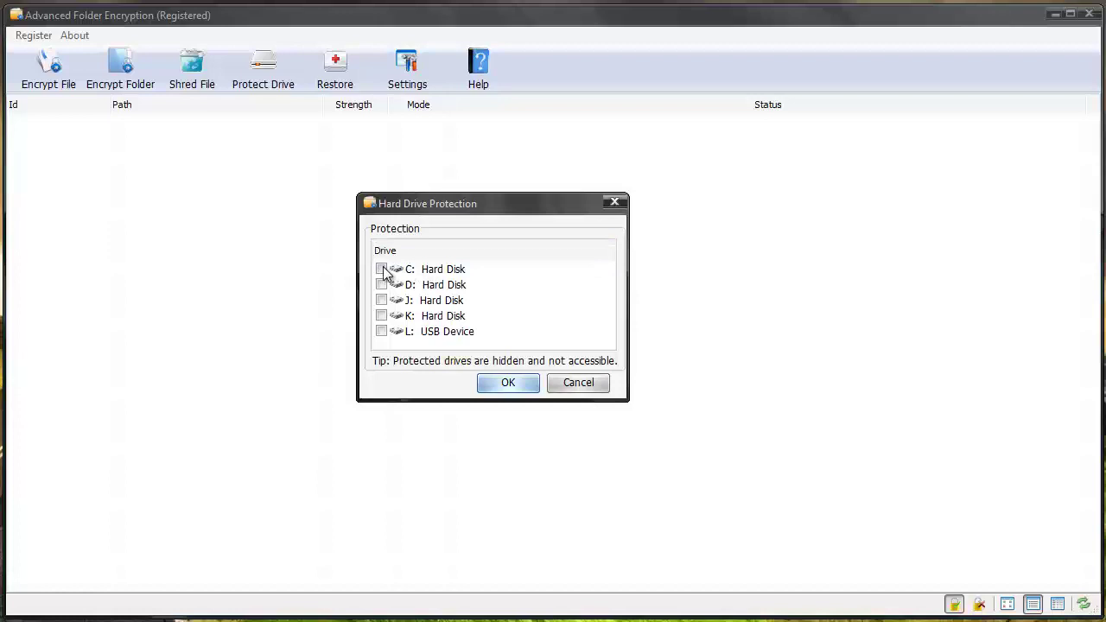
{"action": "left_click", "coordinate": [578, 386]}
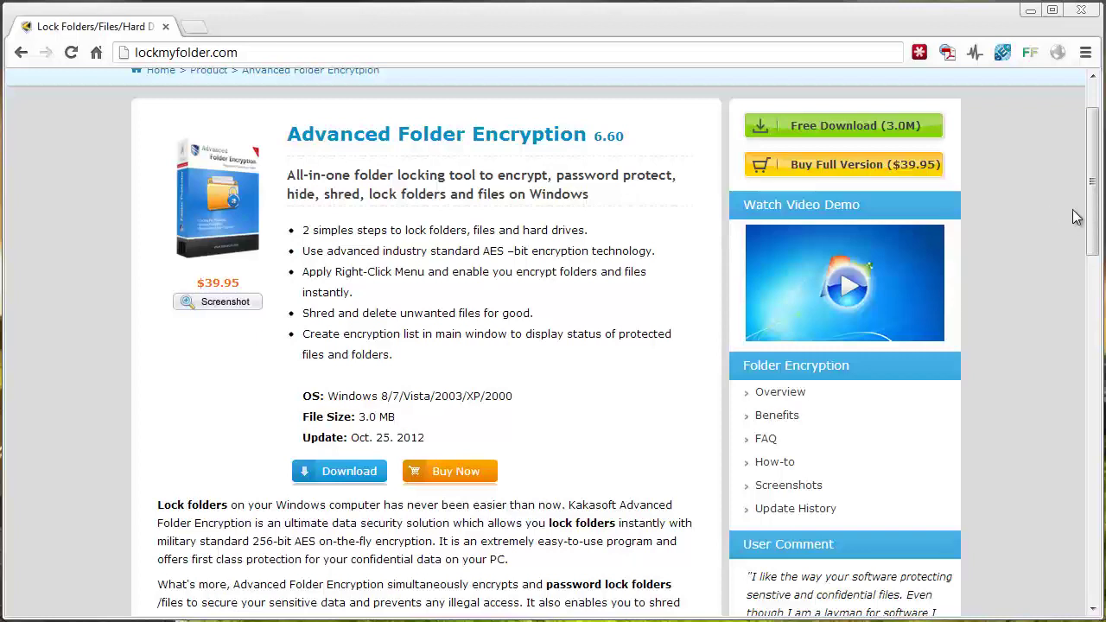
{"action": "left_click_drag", "start_coordinate": [1091, 247], "coordinate": [1069, 439]}
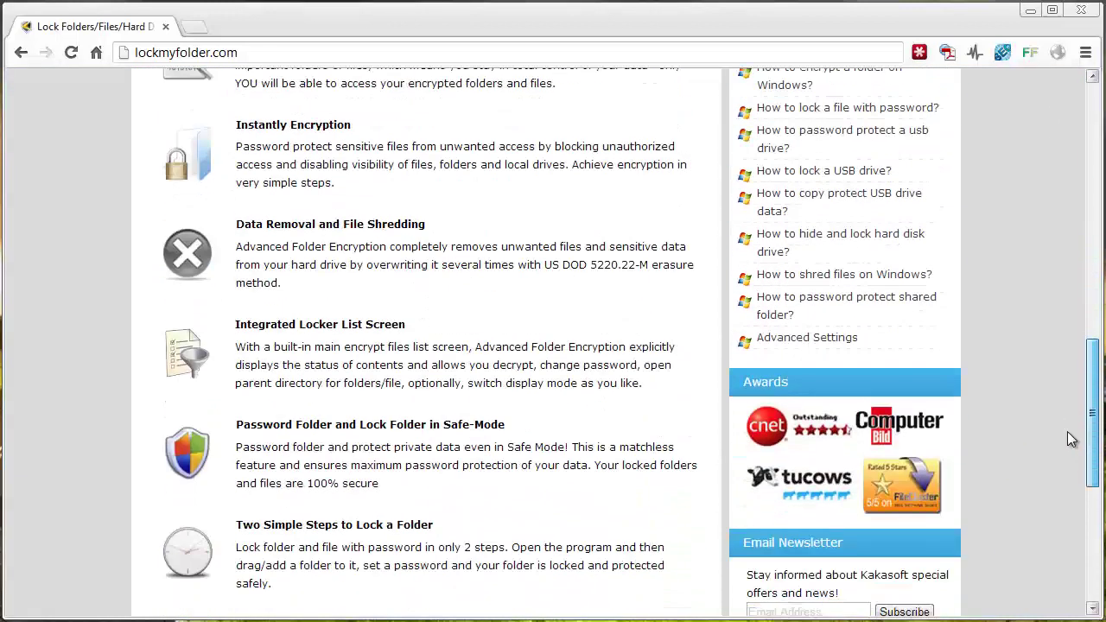
{"action": "scroll", "coordinate": [1069, 438], "scroll_direction": "up", "scroll_amount": 1}
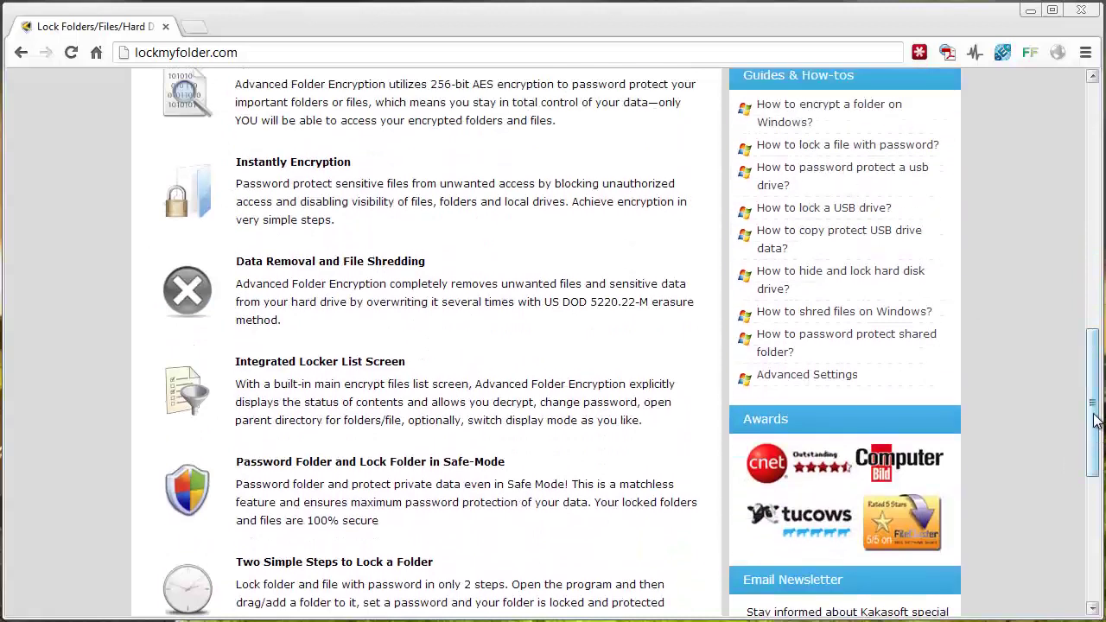
{"action": "mouse_move", "coordinate": [1096, 420]}
{"action": "left_mouse_down"}
{"action": "mouse_move", "coordinate": [1090, 512]}
{"action": "mouse_move", "coordinate": [1062, 207]}
{"action": "left_mouse_up"}
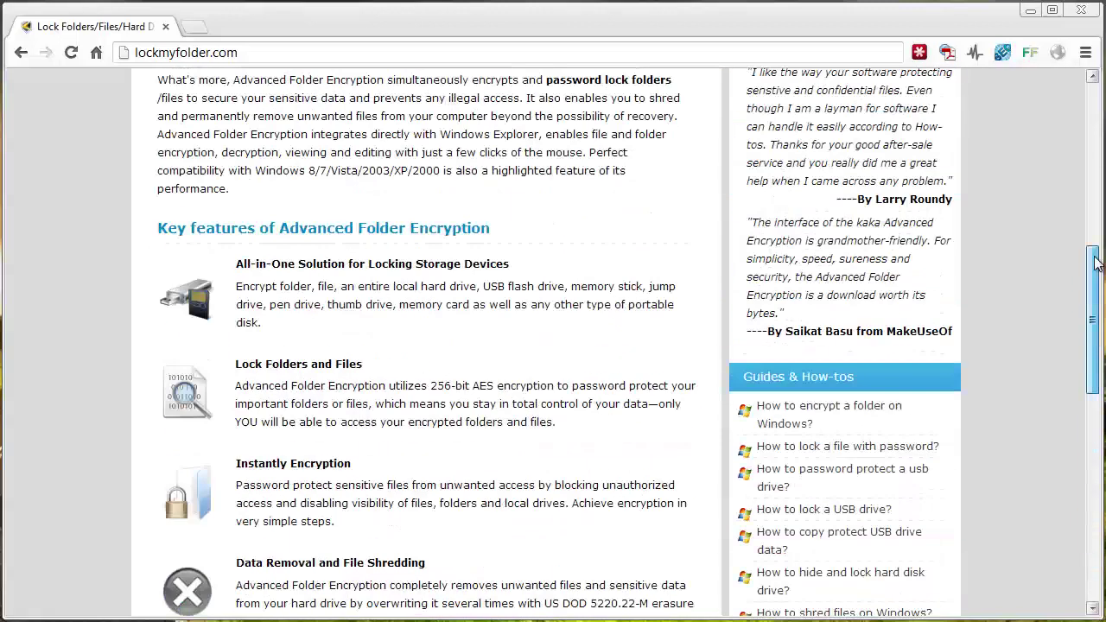